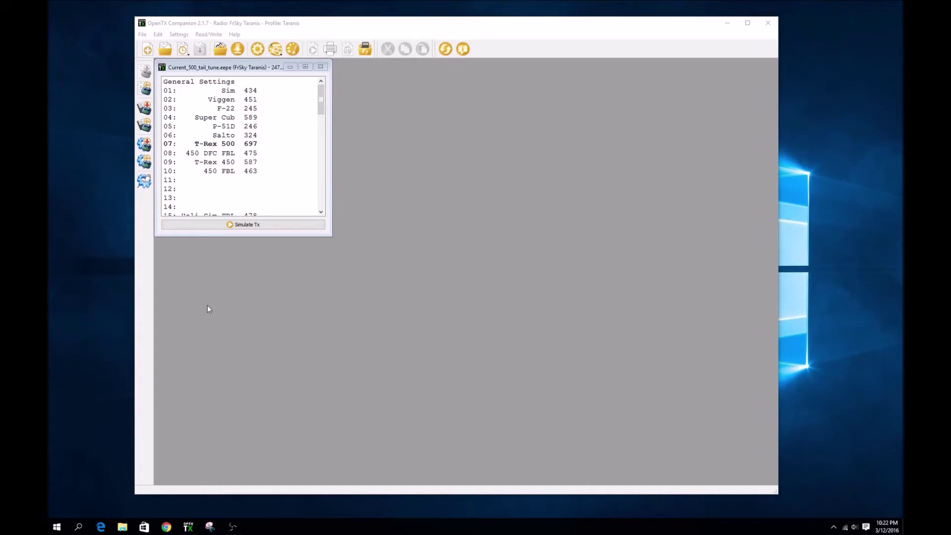
# - Open model 07, T-Rex 500, from the model list in the model editor
pyautogui.doubleClick(253, 147)
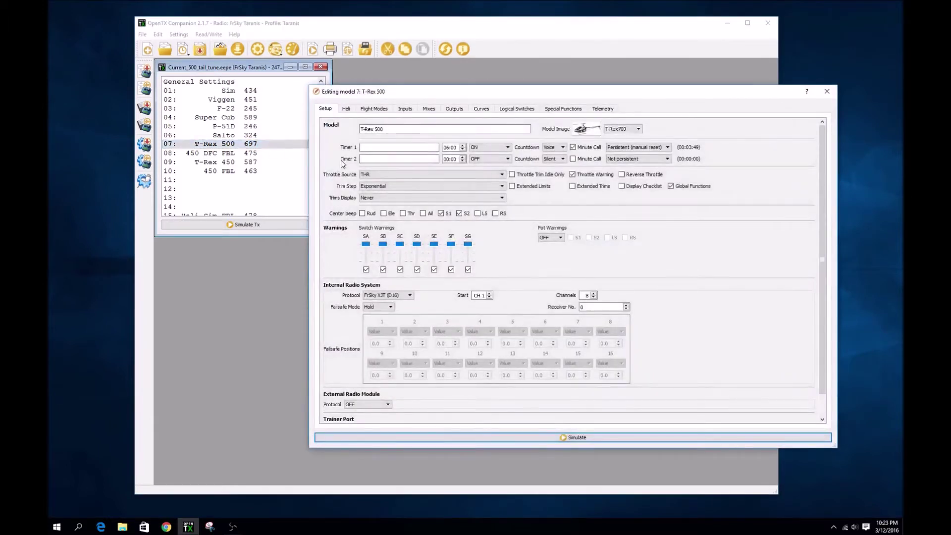
# - Show the Mixes page and select CH05's RS +100% gyro mix line
pyautogui.click(430, 109)
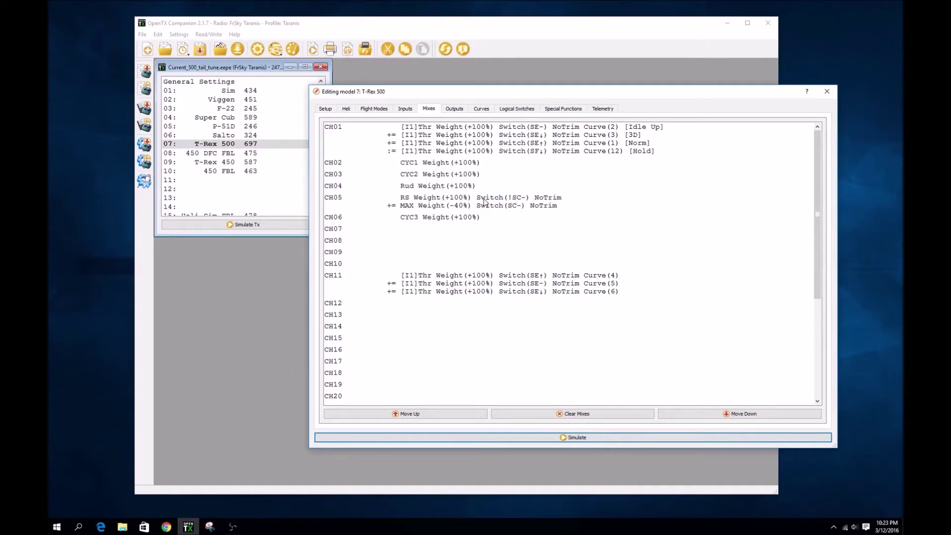
pyautogui.click(484, 201)
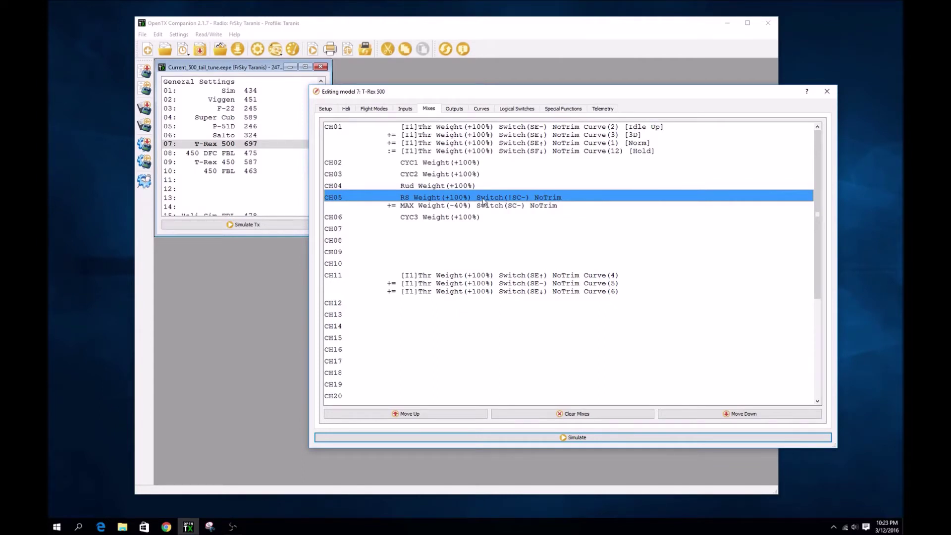
# - Run the simulator, set switch SC to middle and raise the RS slider, watching CH5
pyautogui.click(619, 441)
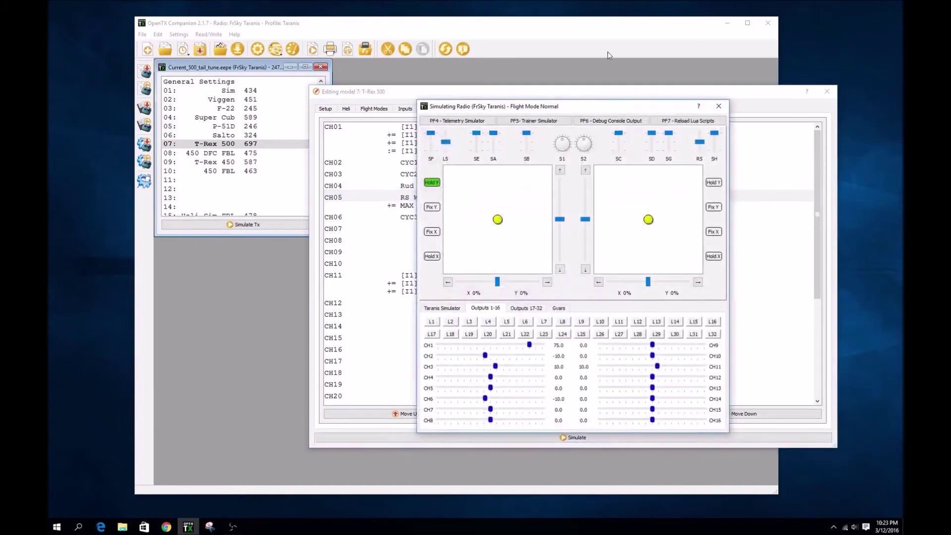
pyautogui.moveTo(601, 108); pyautogui.dragTo(530, 71)
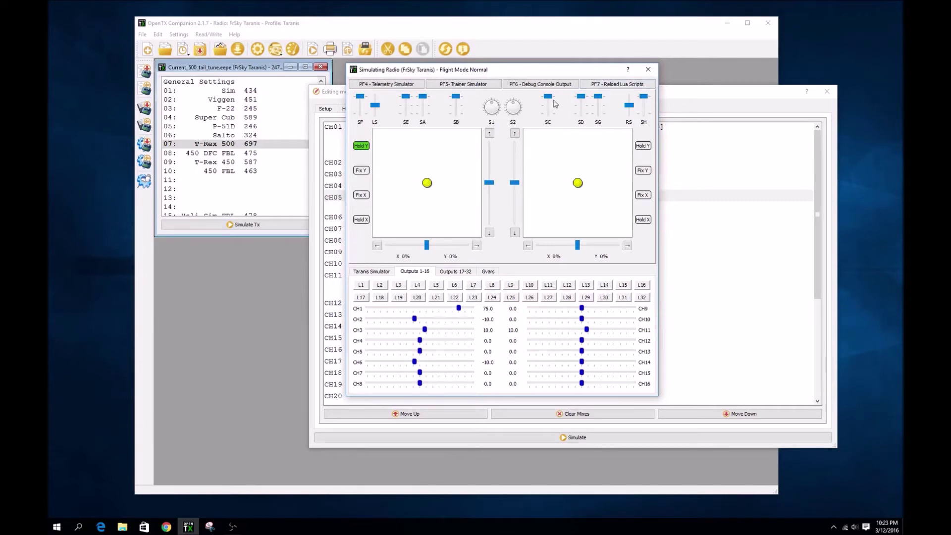
pyautogui.moveTo(550, 97)
pyautogui.mouseDown()
pyautogui.moveTo(554, 109)
pyautogui.moveTo(551, 98)
pyautogui.mouseUp()
pyautogui.moveTo(630, 108); pyautogui.dragTo(629, 101)
# - On the simulated Taranis telemetry screen, adjust the RS slider until RS reads 59
pyautogui.click(378, 272)
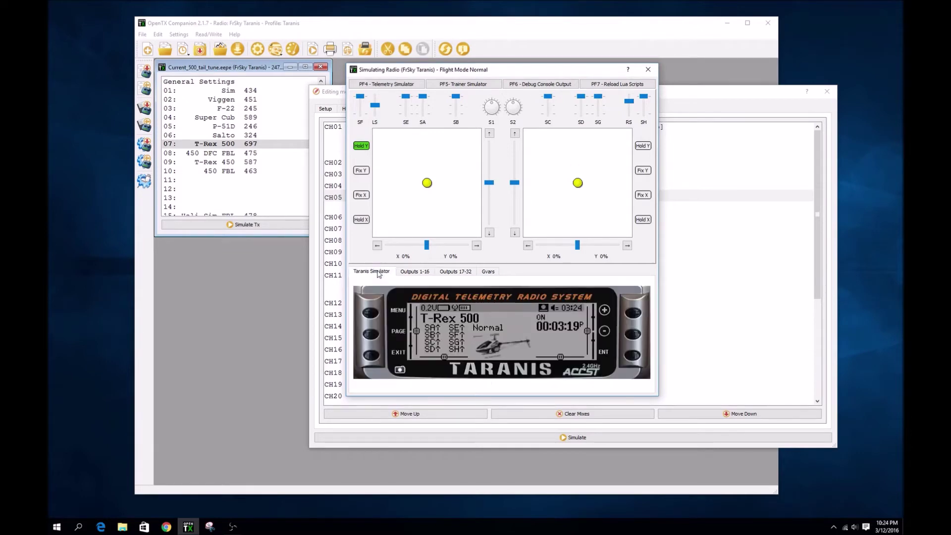
pyautogui.click(372, 336)
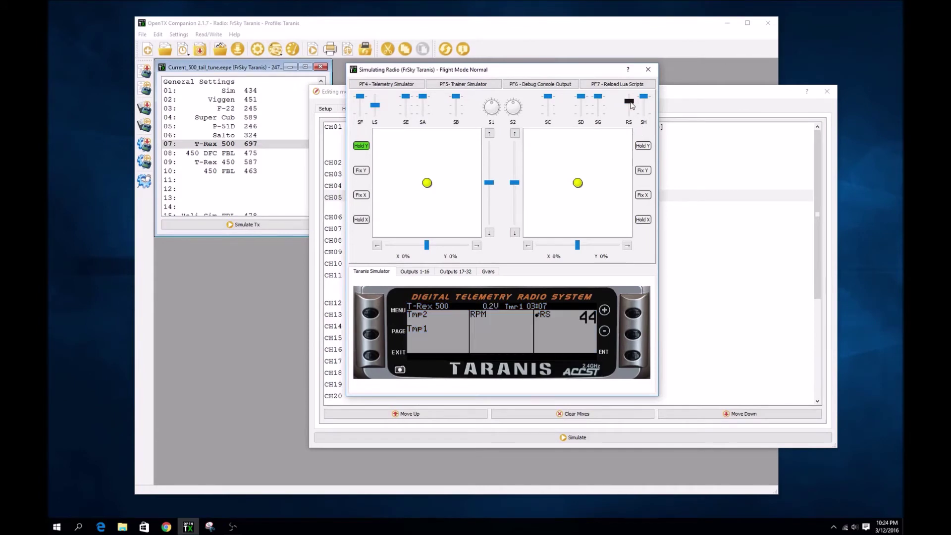
pyautogui.moveTo(633, 106); pyautogui.dragTo(630, 103)
pyautogui.moveTo(630, 103); pyautogui.dragTo(630, 102)
pyautogui.moveTo(631, 102); pyautogui.dragTo(632, 103)
# - Close the simulator and open the CH05 RS mix's DEST -> CH5 edit dialog
pyautogui.click(647, 69)
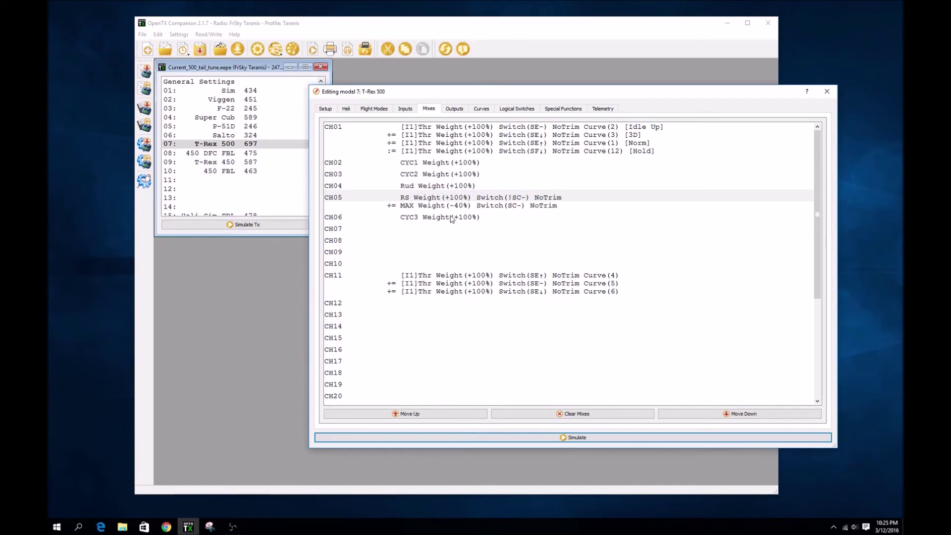
pyautogui.click(469, 200)
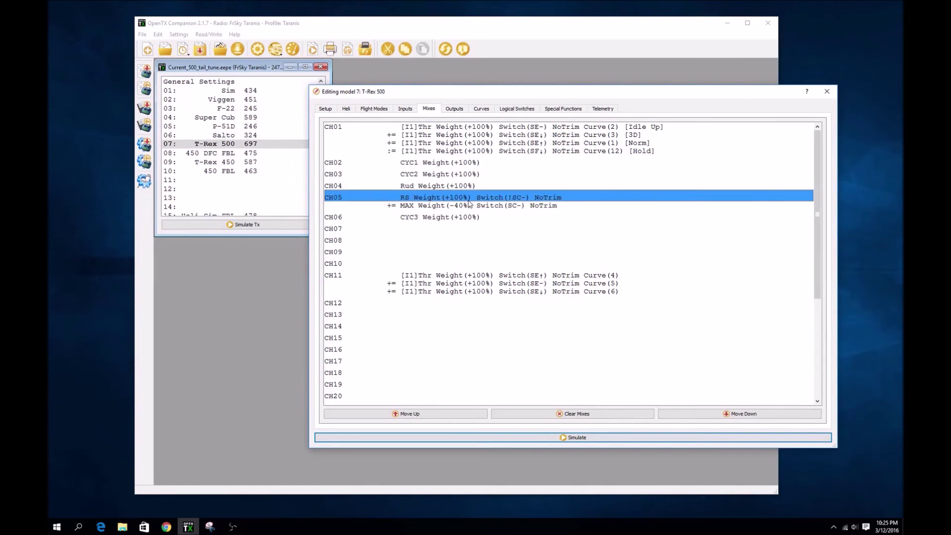
pyautogui.doubleClick(469, 200)
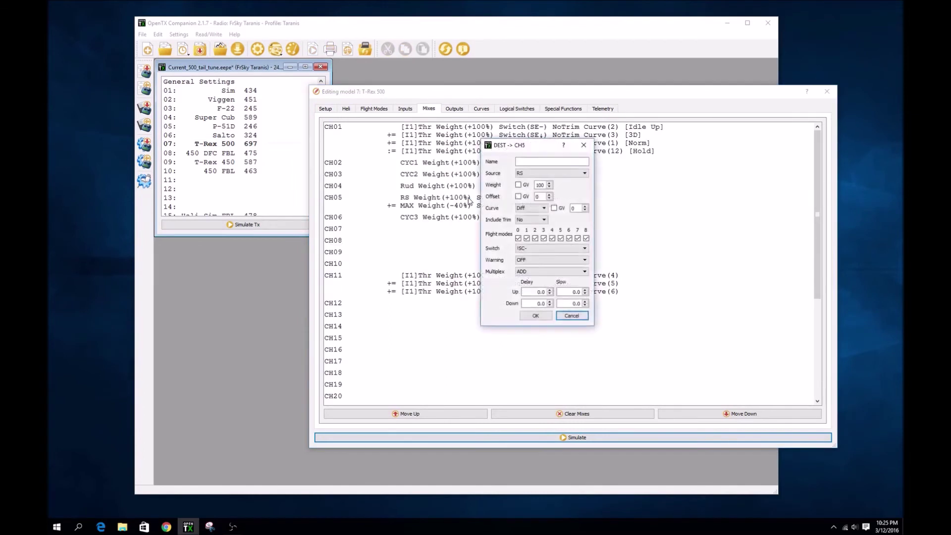
# - Change the CH05 mix source from RS to MAX with weight 59 and confirm
pyautogui.click(531, 175)
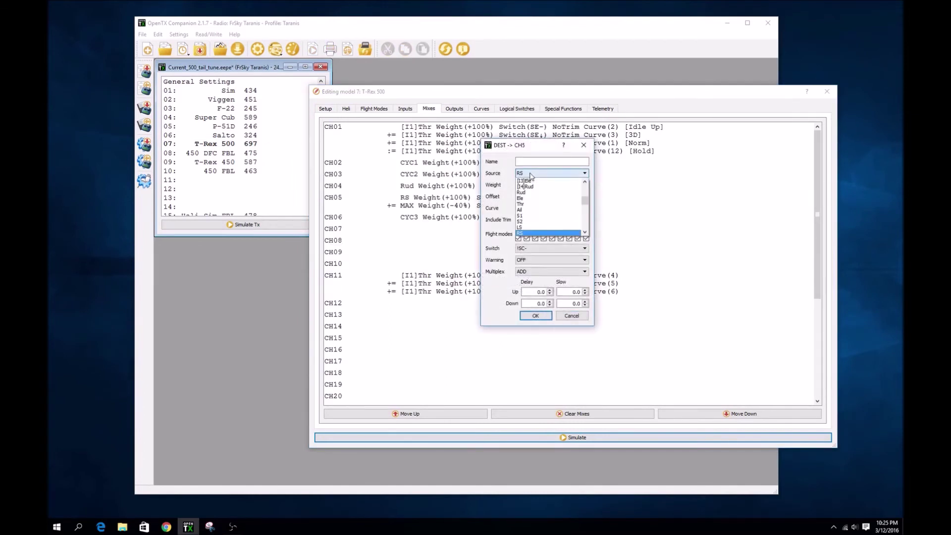
pyautogui.click(531, 175)
pyautogui.click(531, 175)
pyautogui.scroll(-3, 534, 208)
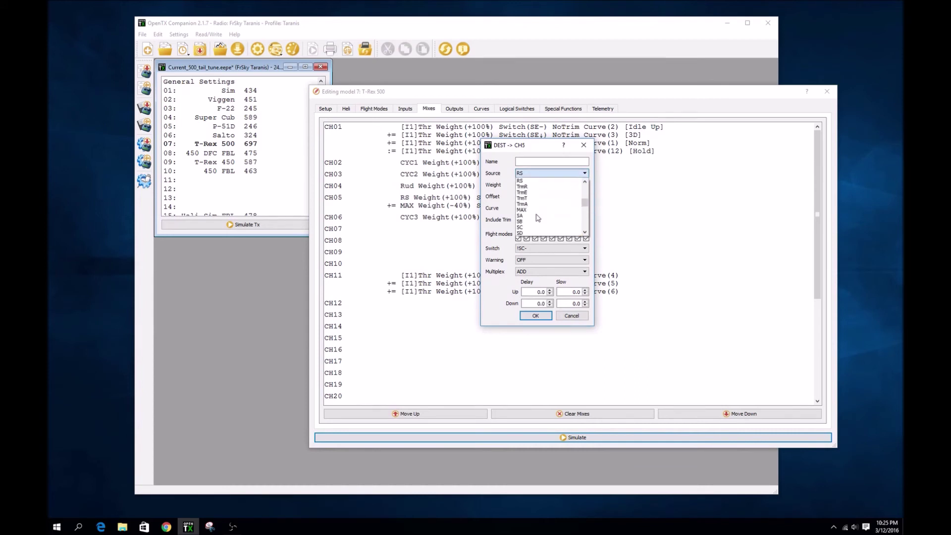
pyautogui.click(534, 210)
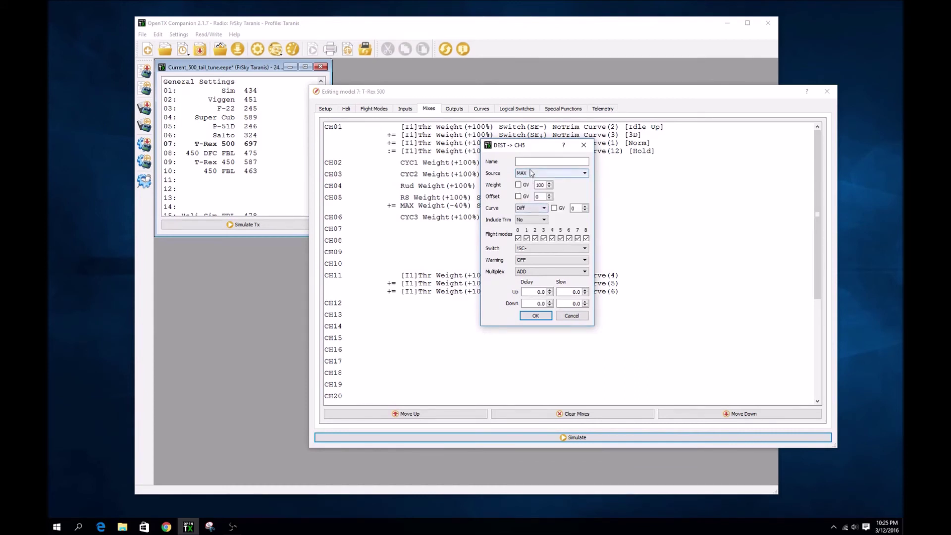
pyautogui.doubleClick(544, 184)
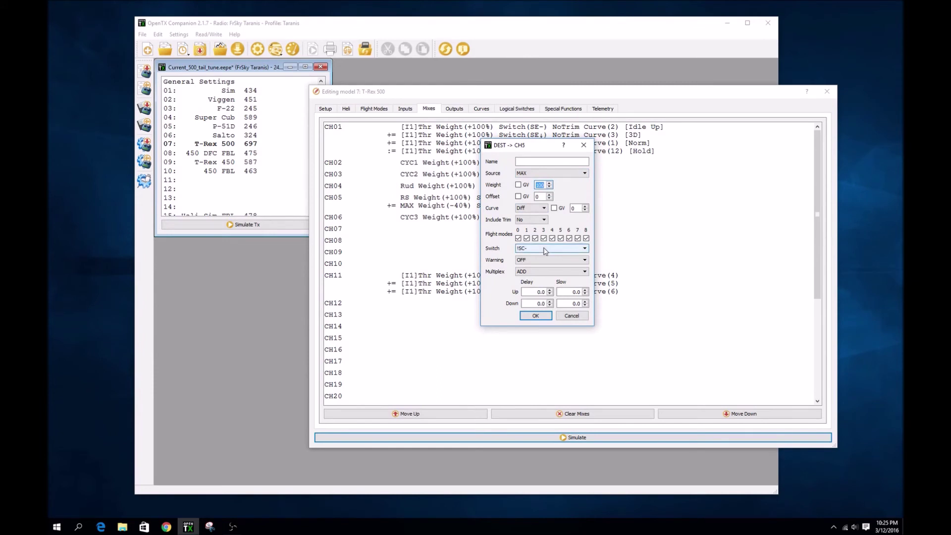
pyautogui.write('59')
pyautogui.click(548, 316)
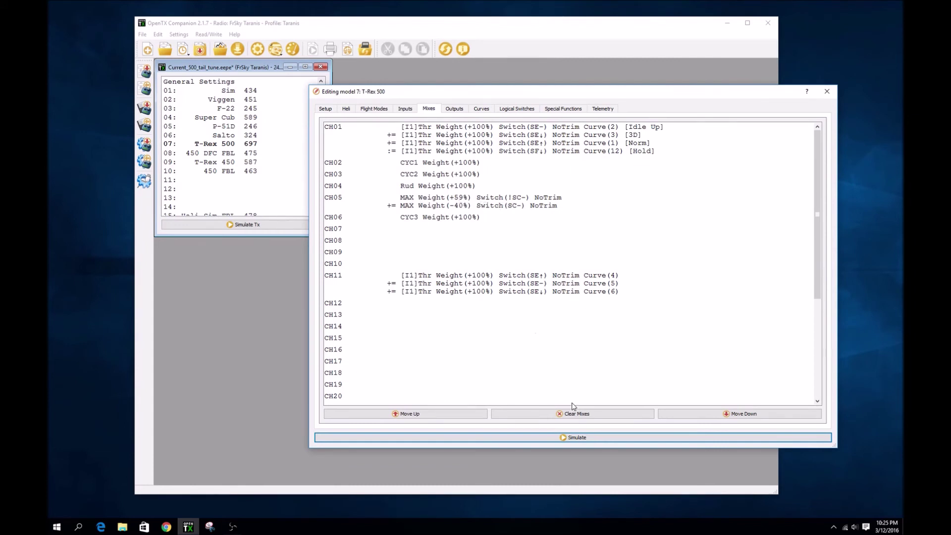
# - Simulate again, toggling SC to middle and back up to check CH5 reads 59.0
pyautogui.click(584, 439)
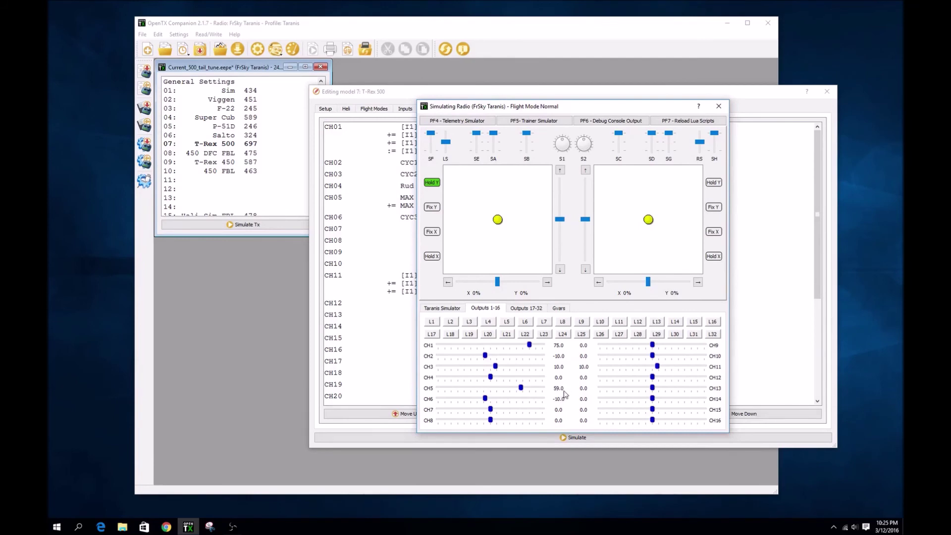
pyautogui.moveTo(618, 134); pyautogui.dragTo(619, 142)
pyautogui.moveTo(618, 142); pyautogui.dragTo(620, 134)
# - Close the Simulating Radio window to return to the T-Rex 500 Mixes page
pyautogui.click(453, 309)
pyautogui.click(719, 106)
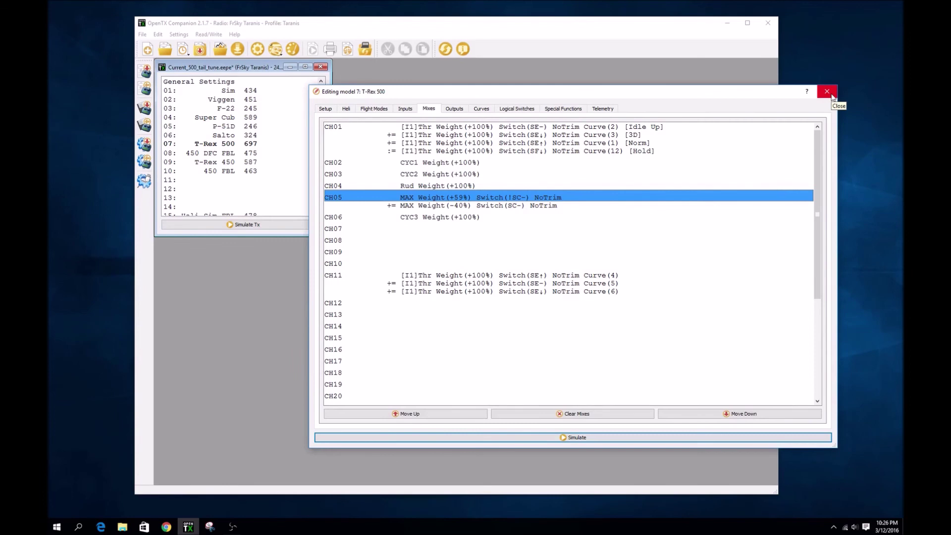